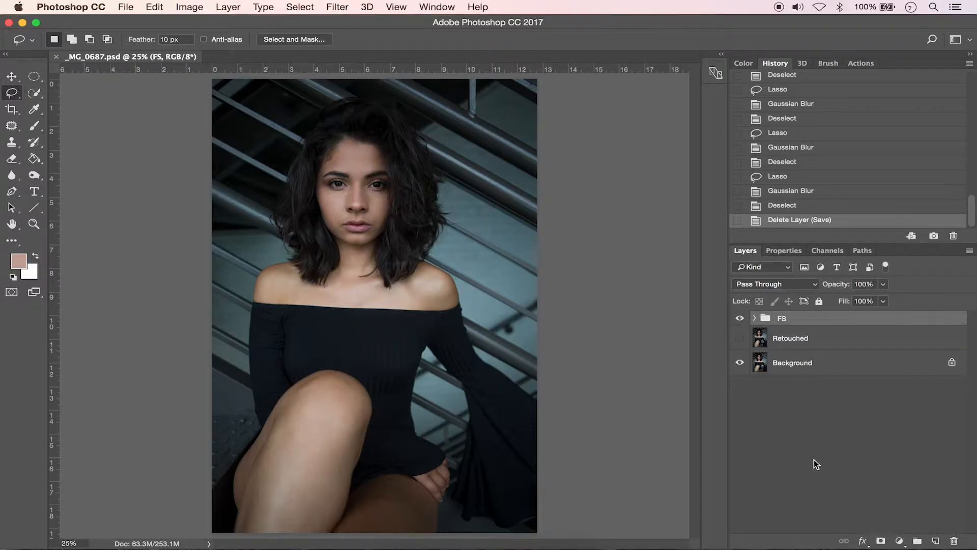
- Add a Curves adjustment layer above the FS group and raise its midtone point to input 120, output 138
{"action": "left_click", "coordinate": [899, 542]}
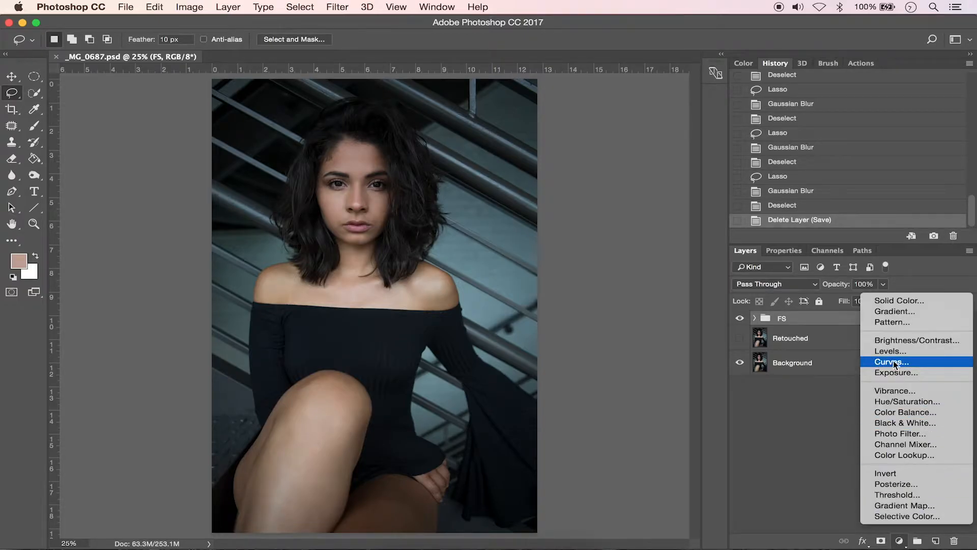
{"action": "left_click", "coordinate": [896, 411]}
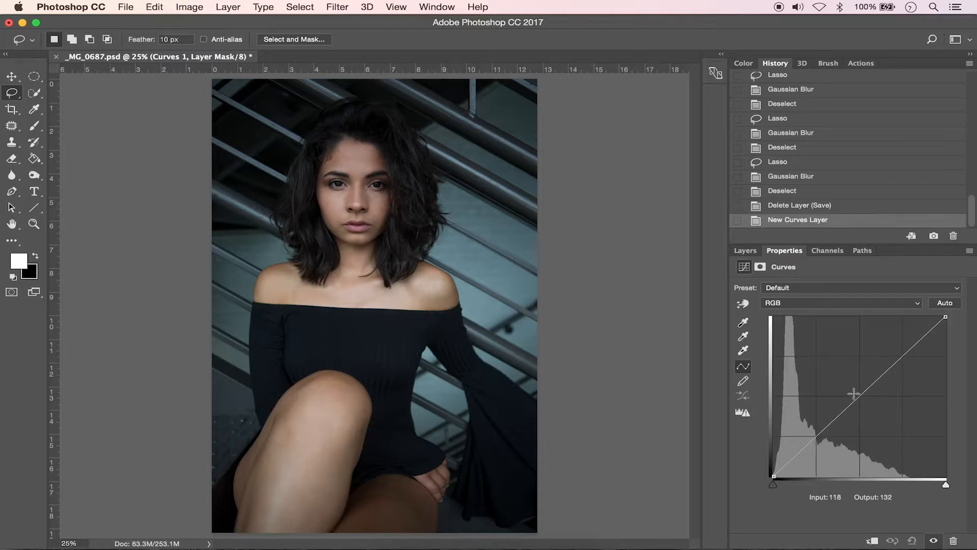
{"action": "left_click_drag", "start_coordinate": [859, 398], "coordinate": [855, 390]}
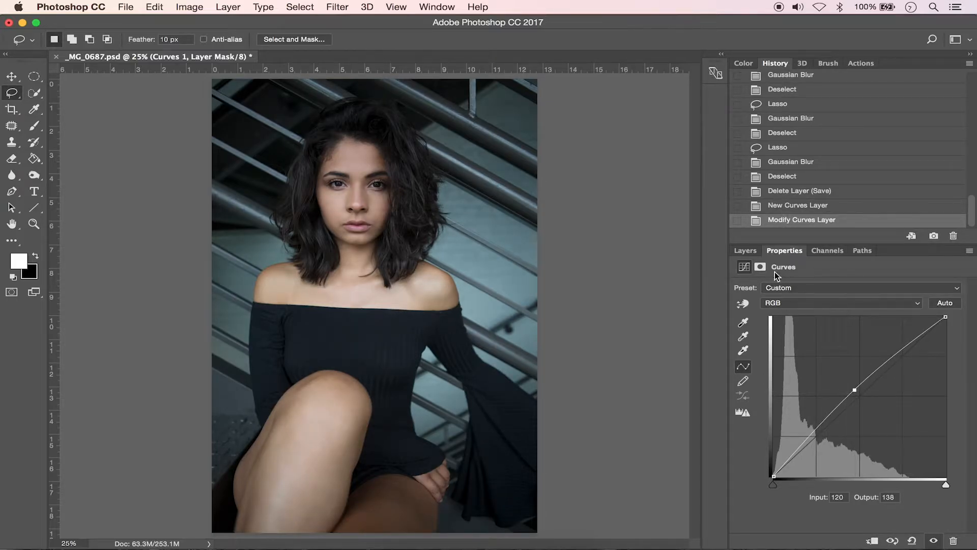
{"action": "left_click", "coordinate": [747, 252]}
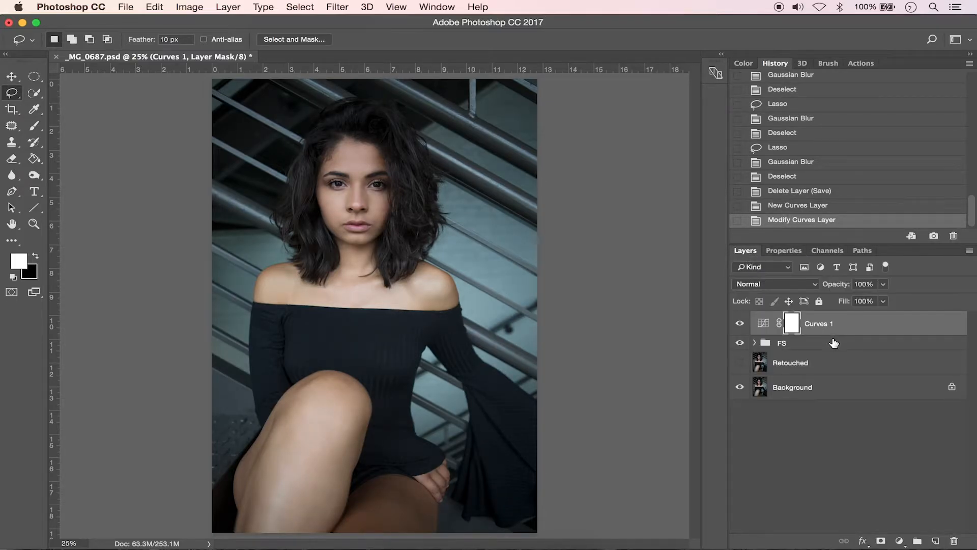
- Add a second Curves adjustment layer above Curves 1 and pull its midtone point slightly down to darken the image
{"action": "left_click", "coordinate": [899, 540]}
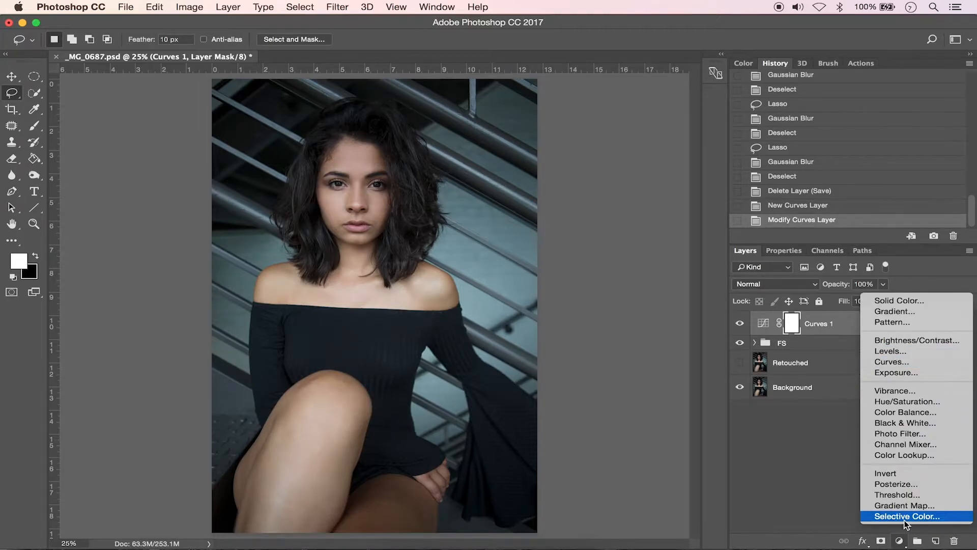
{"action": "left_click", "coordinate": [891, 362]}
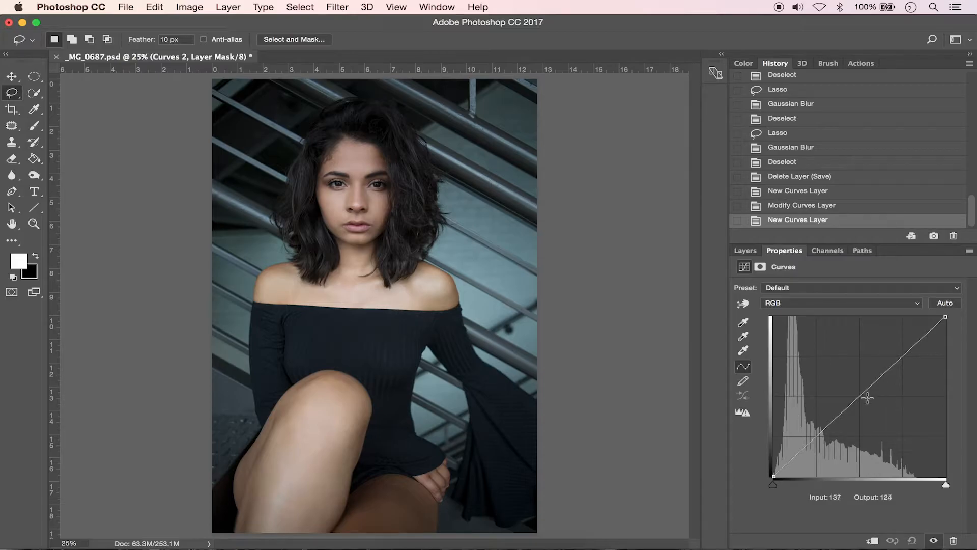
{"action": "left_click_drag", "start_coordinate": [862, 397], "coordinate": [866, 402]}
{"action": "left_click", "coordinate": [743, 251]}
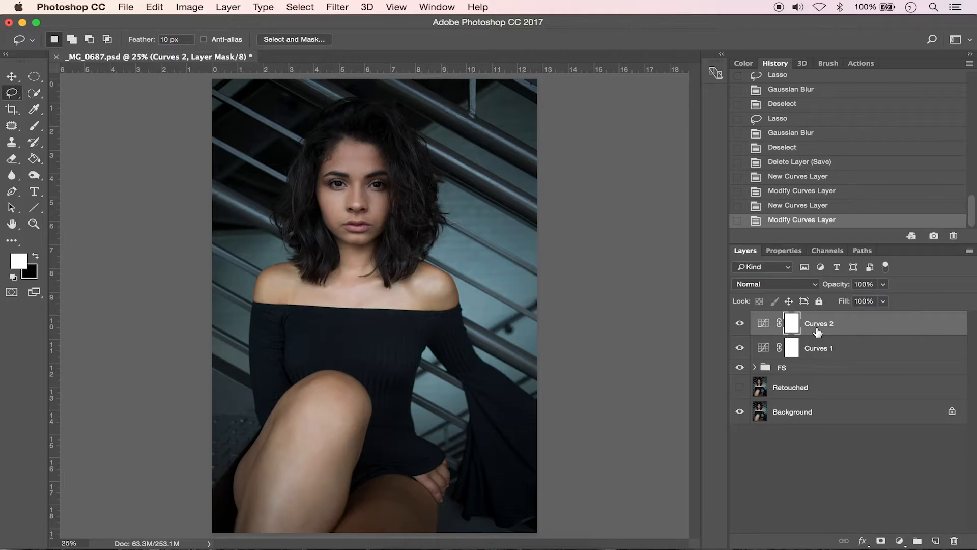
- Invert the Curves 2 mask to black and fill the Curves 1 mask with black using the Paint Bucket
{"action": "key", "text": "cmd+i"}
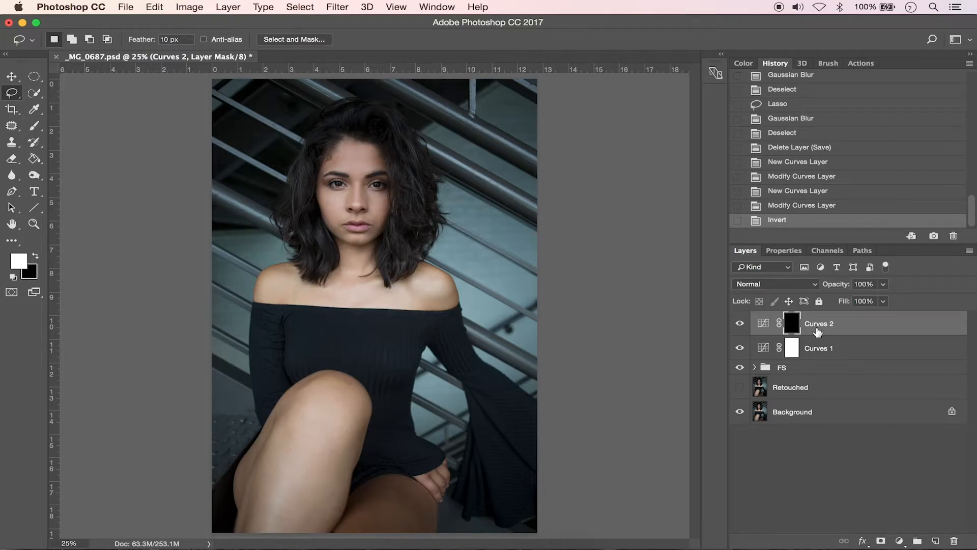
{"action": "left_click", "coordinate": [793, 347]}
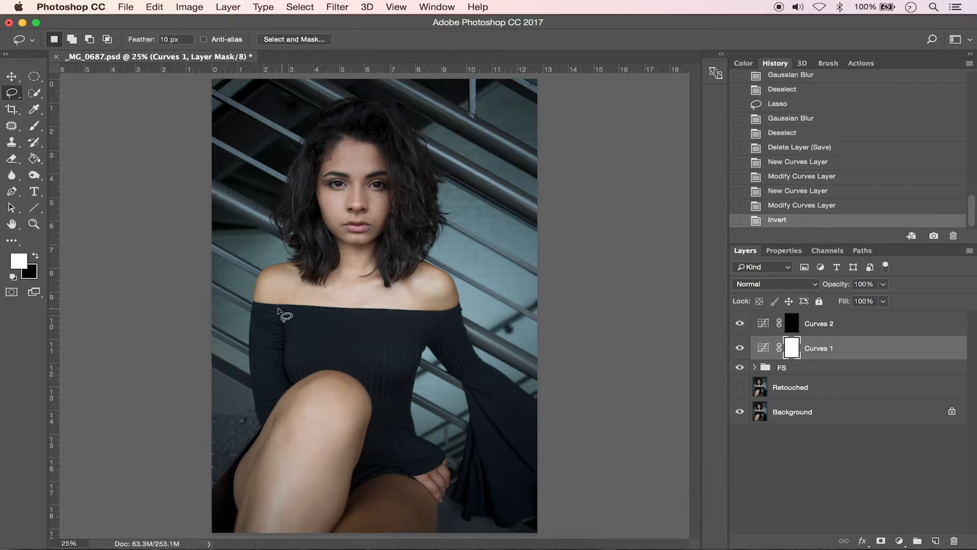
{"action": "left_click", "coordinate": [38, 157]}
{"action": "left_click", "coordinate": [37, 255]}
{"action": "left_click", "coordinate": [37, 256]}
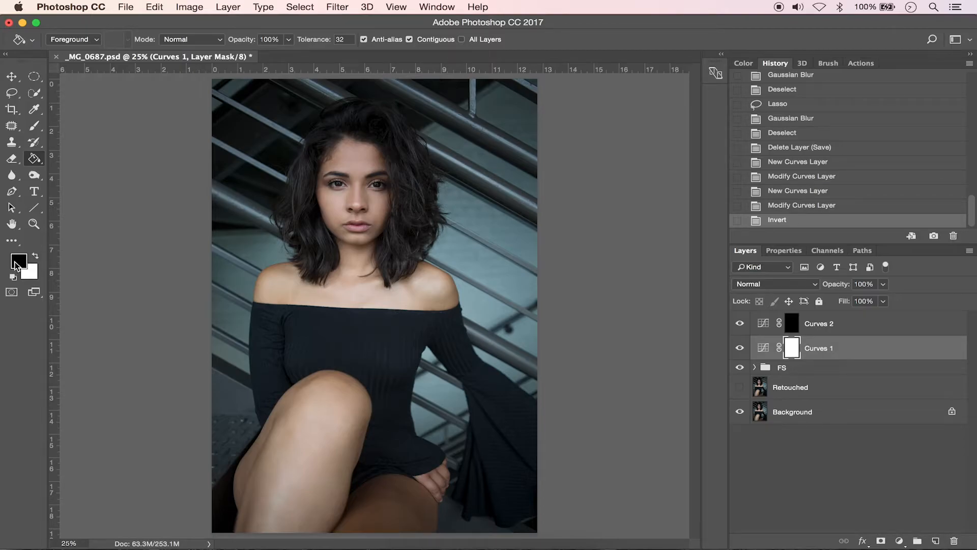
{"action": "left_click", "coordinate": [337, 211]}
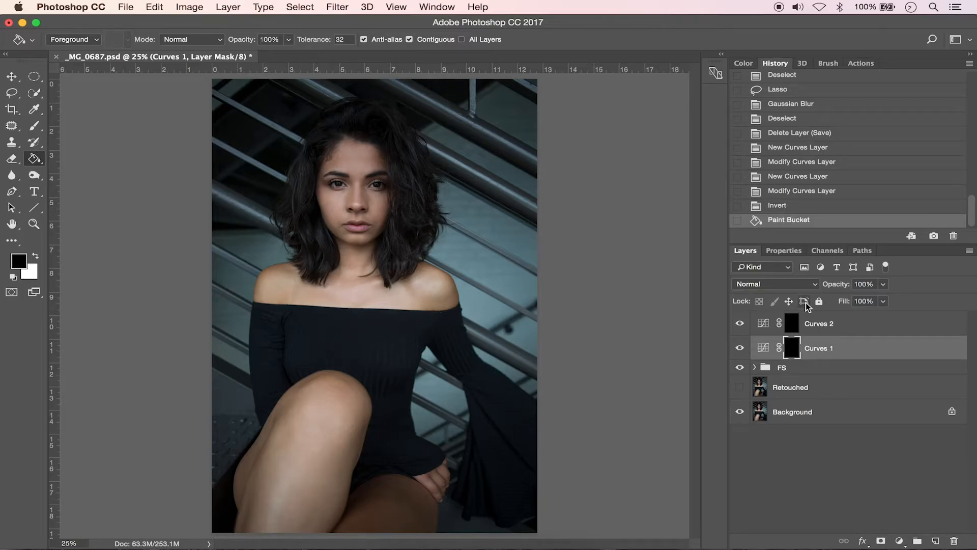
- Rename the brightening layer Curves 1 as Dodge and the darkening layer Curves 2 as Burn
{"action": "left_click", "coordinate": [763, 349]}
{"action": "left_click", "coordinate": [782, 251]}
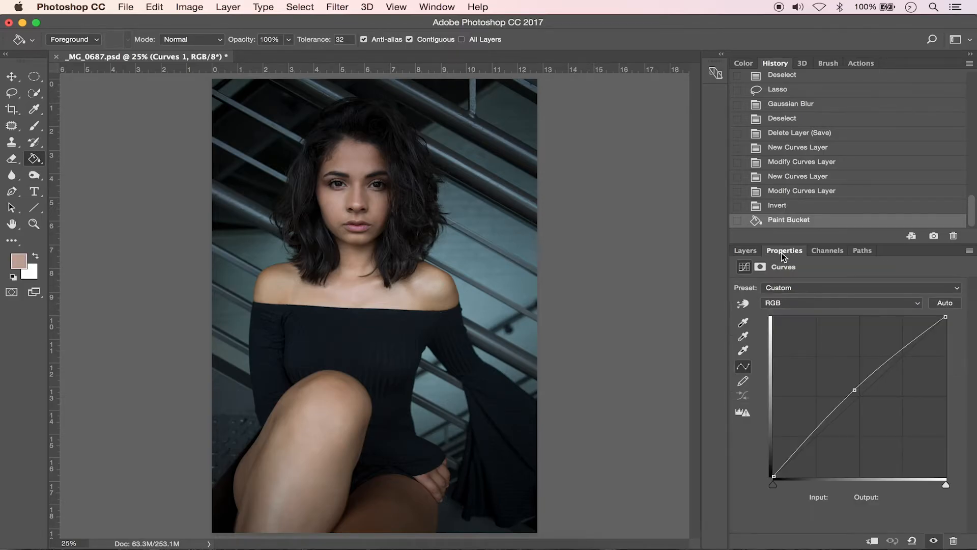
{"action": "left_click", "coordinate": [744, 250]}
{"action": "double_click", "coordinate": [819, 350]}
{"action": "type", "text": "Dodge"}
{"action": "key", "text": "Return"}
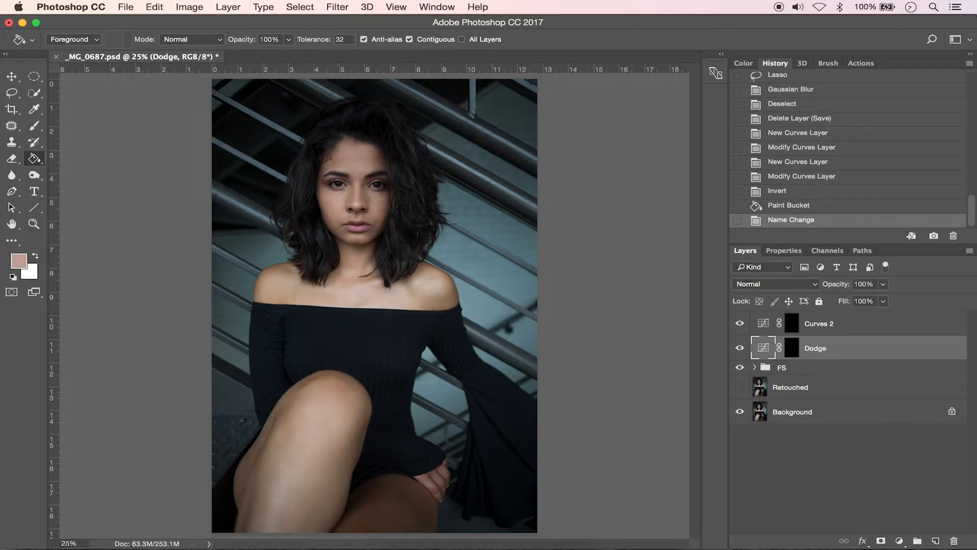
{"action": "double_click", "coordinate": [823, 322]}
{"action": "type", "text": "Burn"}
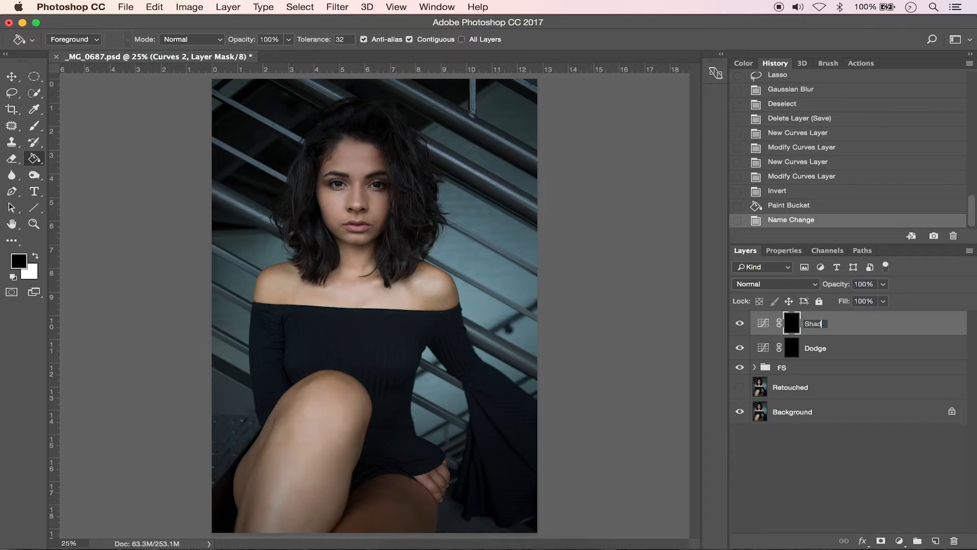
{"action": "key", "text": "Return"}
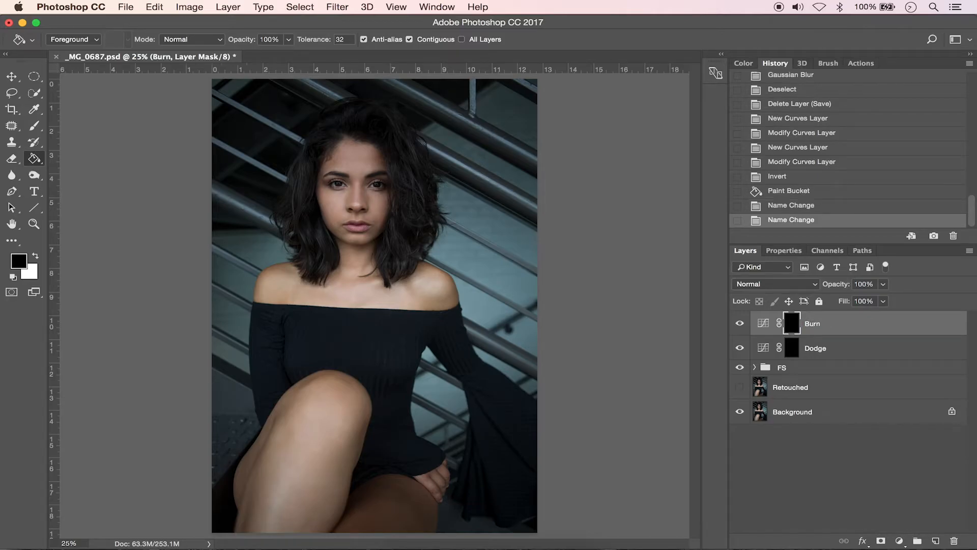
- Target the Dodge layer's mask with a white Brush set to 100% opacity and 10% flow
{"action": "left_click", "coordinate": [792, 353]}
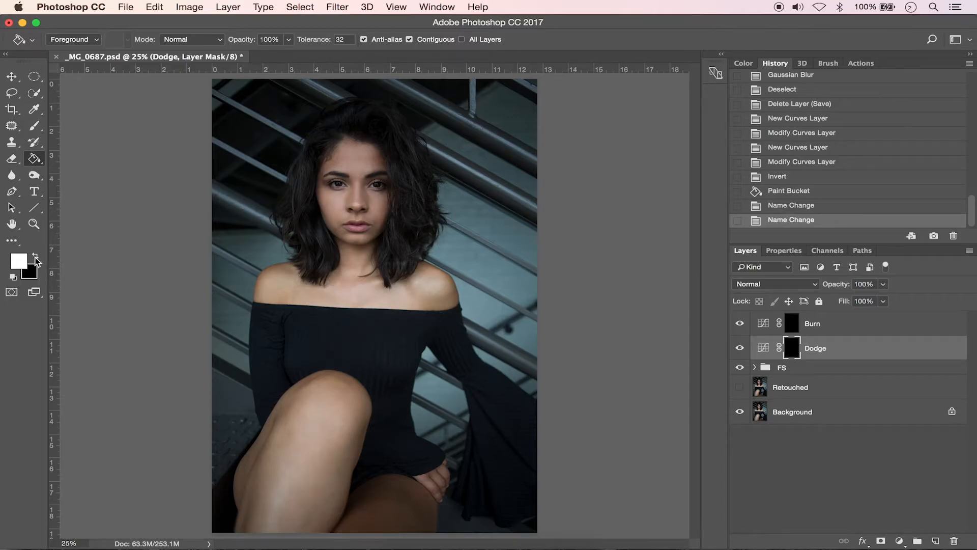
{"action": "left_click", "coordinate": [36, 128]}
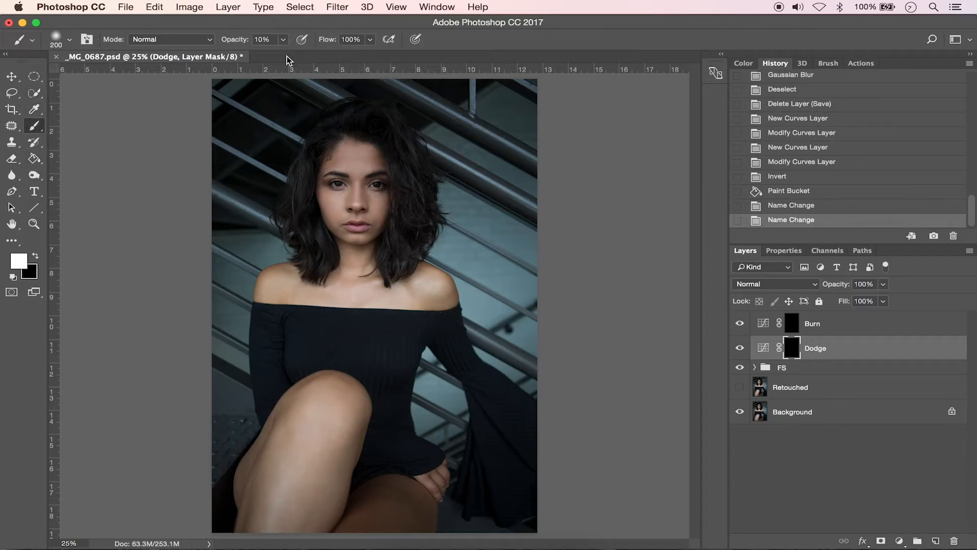
{"action": "left_click", "coordinate": [264, 40]}
{"action": "type", "text": "100"}
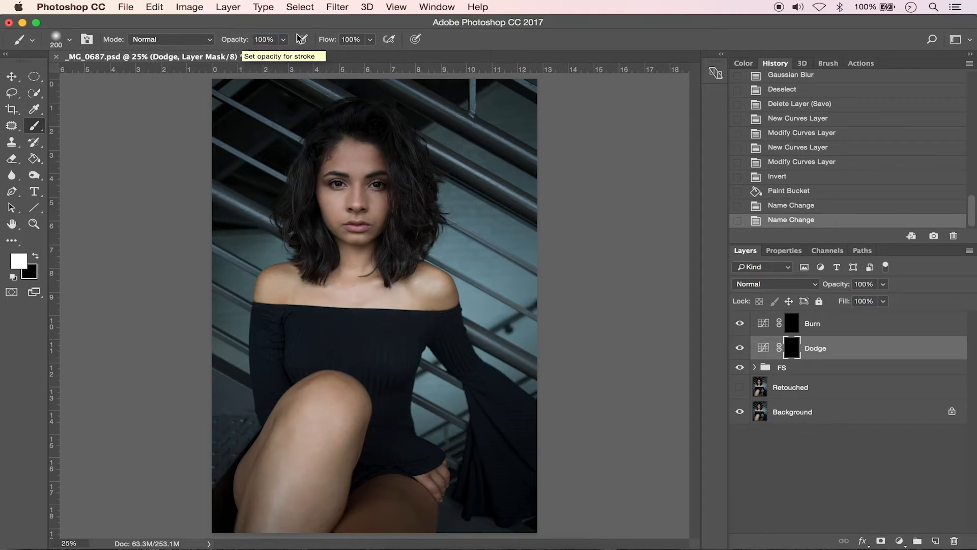
{"action": "left_click", "coordinate": [350, 39]}
{"action": "type", "text": "10"}
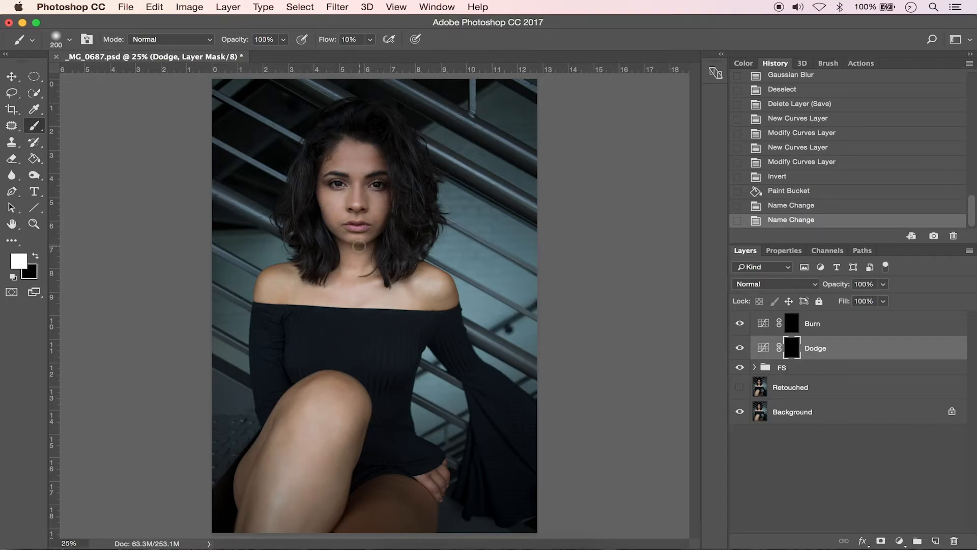
- Enlarge the soft brush to 300 px and paint white over the middle of the forehead on the Dodge mask
{"action": "scroll", "coordinate": [359, 246], "scroll_direction": "up", "scroll_amount": 3}
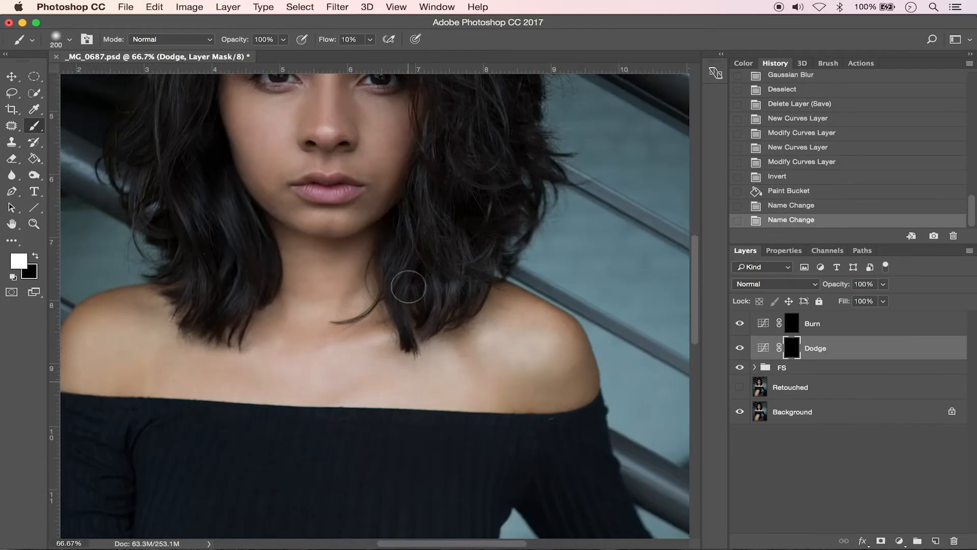
{"action": "scroll", "coordinate": [408, 286], "scroll_direction": "up", "scroll_amount": 8}
{"action": "key", "text": "bracketright"}
{"action": "key", "text": "bracketright"}
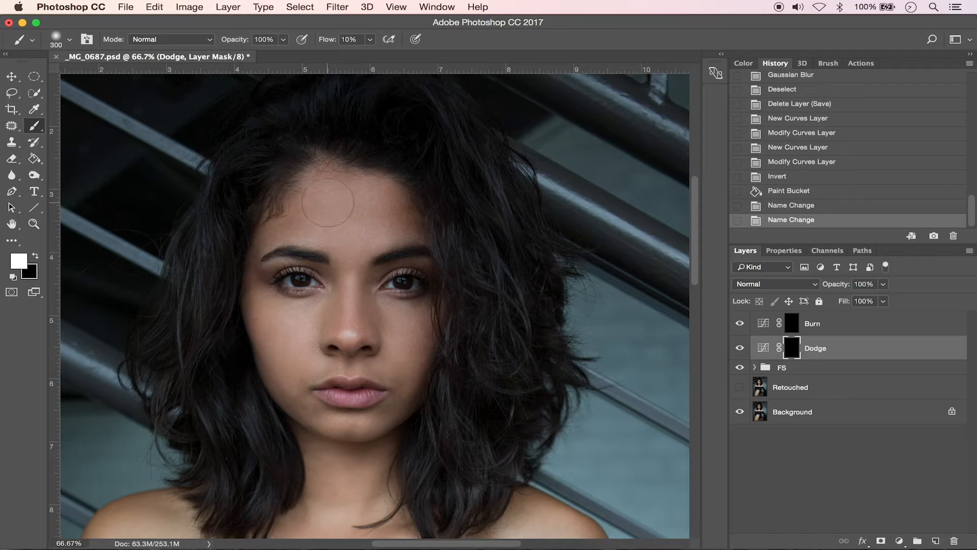
{"action": "left_click", "coordinate": [70, 40]}
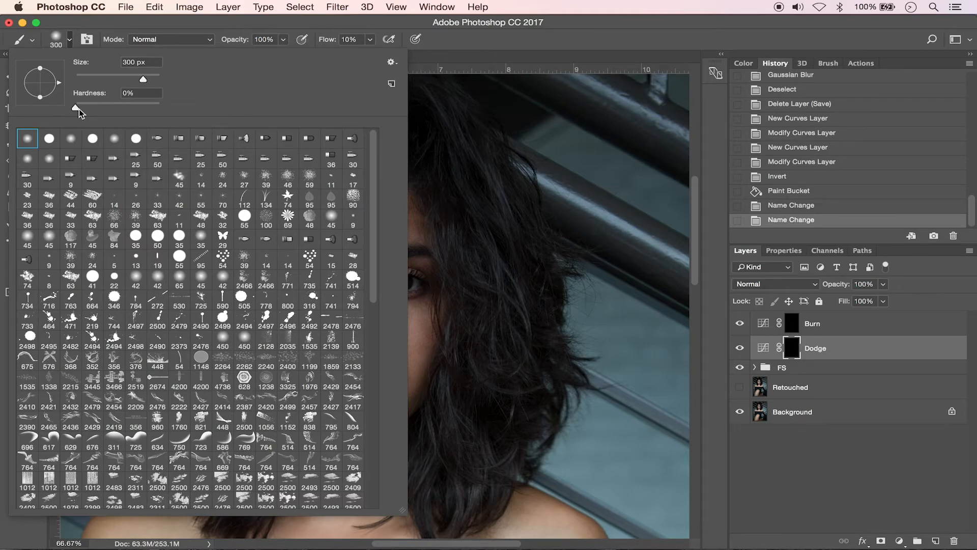
{"action": "left_click", "coordinate": [499, 26]}
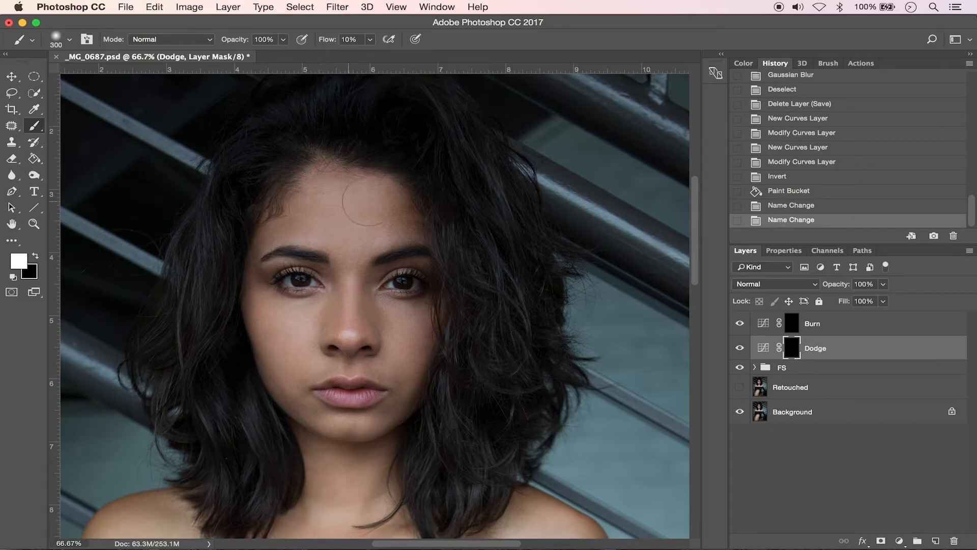
{"action": "mouse_move", "coordinate": [357, 224]}
{"action": "left_mouse_down"}
{"action": "mouse_move", "coordinate": [344, 219]}
{"action": "mouse_move", "coordinate": [349, 209]}
{"action": "mouse_move", "coordinate": [352, 224]}
{"action": "left_mouse_up"}
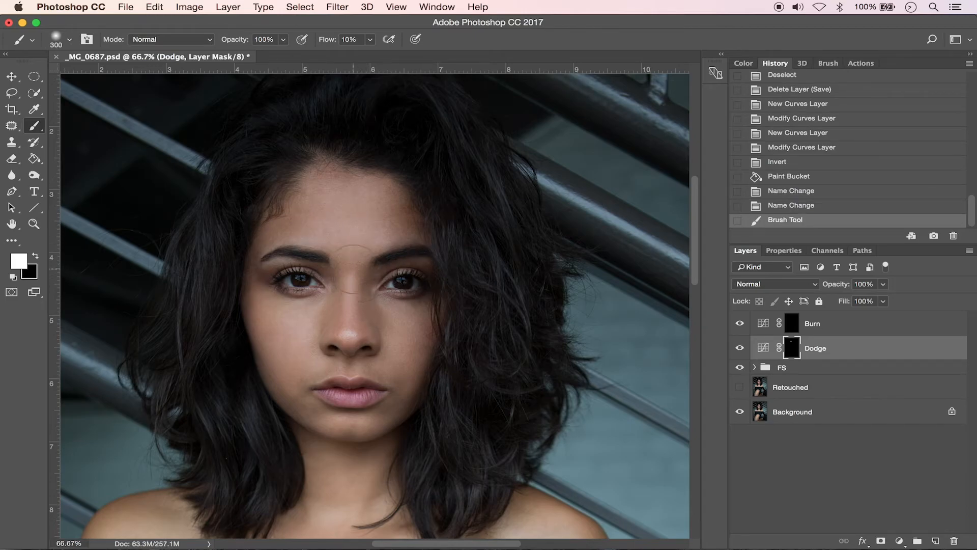
- Dodge the nose bridge, both cheeks and the chin on the Dodge mask, using smaller brush sizes up to 200 px
{"action": "key", "text": "bracketleft"}
{"action": "key", "text": "bracketleft"}
{"action": "key", "text": "bracketleft"}
{"action": "key", "text": "bracketleft"}
{"action": "key", "text": "bracketleft"}
{"action": "key", "text": "bracketleft"}
{"action": "key", "text": "bracketright"}
{"action": "key", "text": "bracketright"}
{"action": "mouse_move", "coordinate": [349, 256]}
{"action": "left_mouse_down"}
{"action": "mouse_move", "coordinate": [350, 331]}
{"action": "mouse_move", "coordinate": [409, 315]}
{"action": "mouse_move", "coordinate": [392, 315]}
{"action": "mouse_move", "coordinate": [409, 317]}
{"action": "mouse_move", "coordinate": [400, 379]}
{"action": "left_mouse_up"}
{"action": "key", "text": "bracketright"}
{"action": "key", "text": "bracketright"}
{"action": "key", "text": "bracketright"}
{"action": "mouse_move", "coordinate": [284, 320]}
{"action": "left_mouse_down"}
{"action": "mouse_move", "coordinate": [278, 353]}
{"action": "mouse_move", "coordinate": [295, 371]}
{"action": "left_mouse_up"}
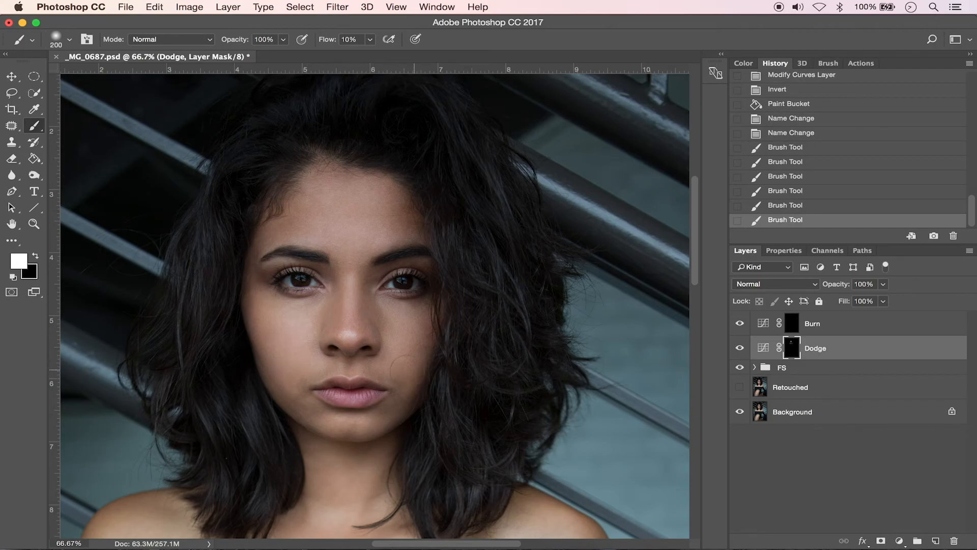
{"action": "left_click", "coordinate": [350, 407]}
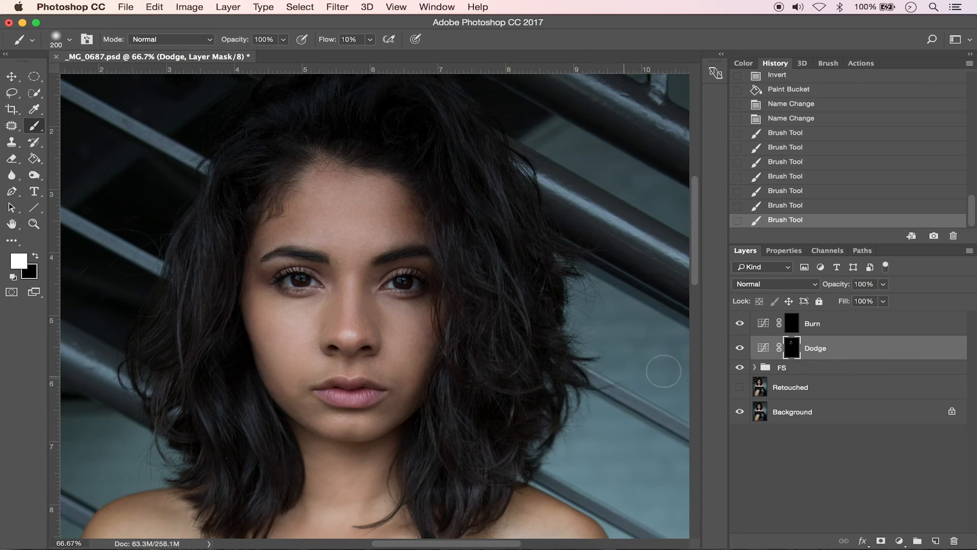
- Compare the portrait with and without the Dodge layer
{"action": "left_click", "coordinate": [739, 349]}
{"action": "left_click", "coordinate": [739, 349]}
{"action": "left_click", "coordinate": [739, 349]}
{"action": "left_click", "coordinate": [739, 349]}
{"action": "left_click", "coordinate": [740, 349]}
{"action": "left_click", "coordinate": [739, 350]}
{"action": "left_click", "coordinate": [739, 350]}
- Paint white on the Burn layer's mask along the sides of the nose, the cheek and the jaw to darken them
{"action": "left_click", "coordinate": [793, 318]}
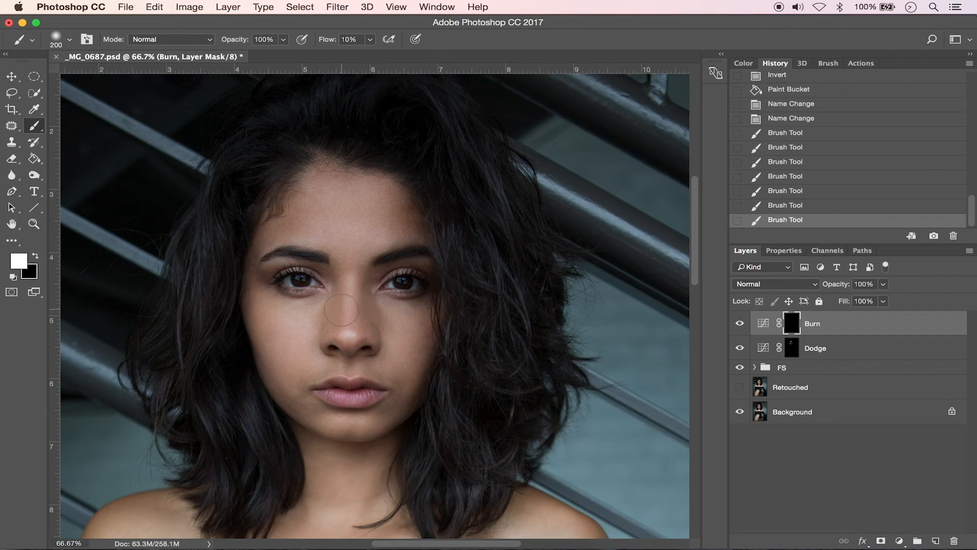
{"action": "left_click", "coordinate": [372, 329]}
{"action": "left_click", "coordinate": [334, 333]}
{"action": "left_click", "coordinate": [411, 367]}
{"action": "left_click", "coordinate": [408, 404]}
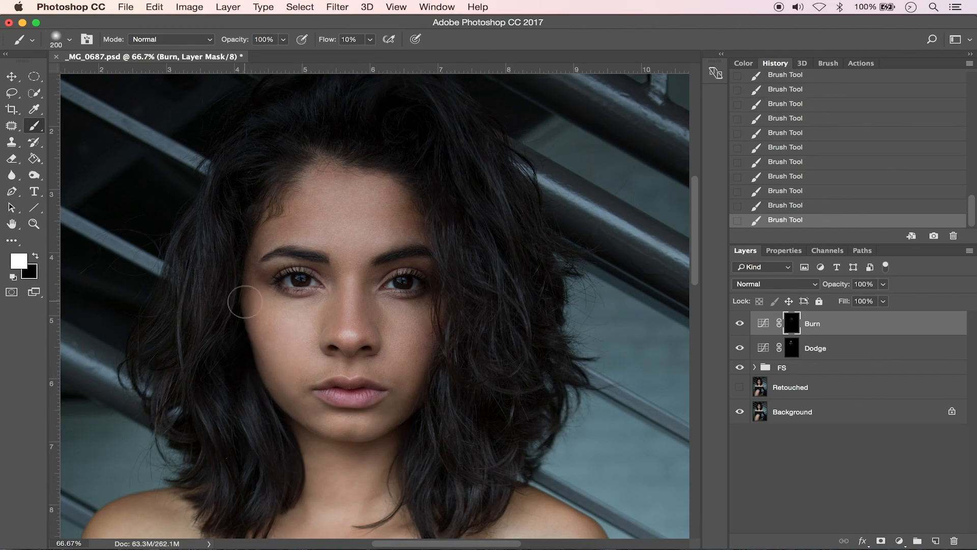